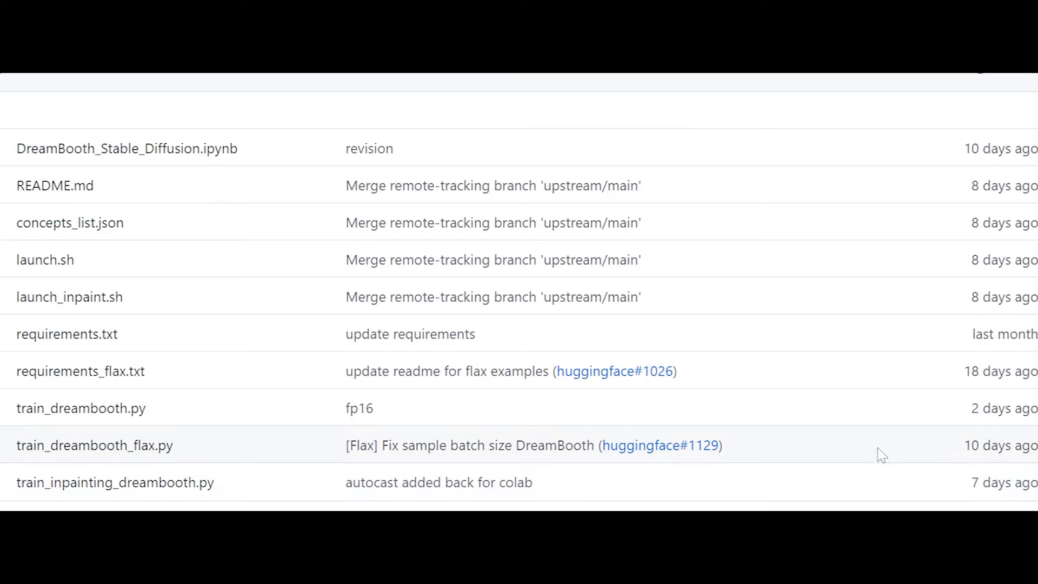
Scroll the DreamBooth README past the VRAM table to the PyTorch installation and Dog toy example sections.
scroll(519, 292, down, 5)
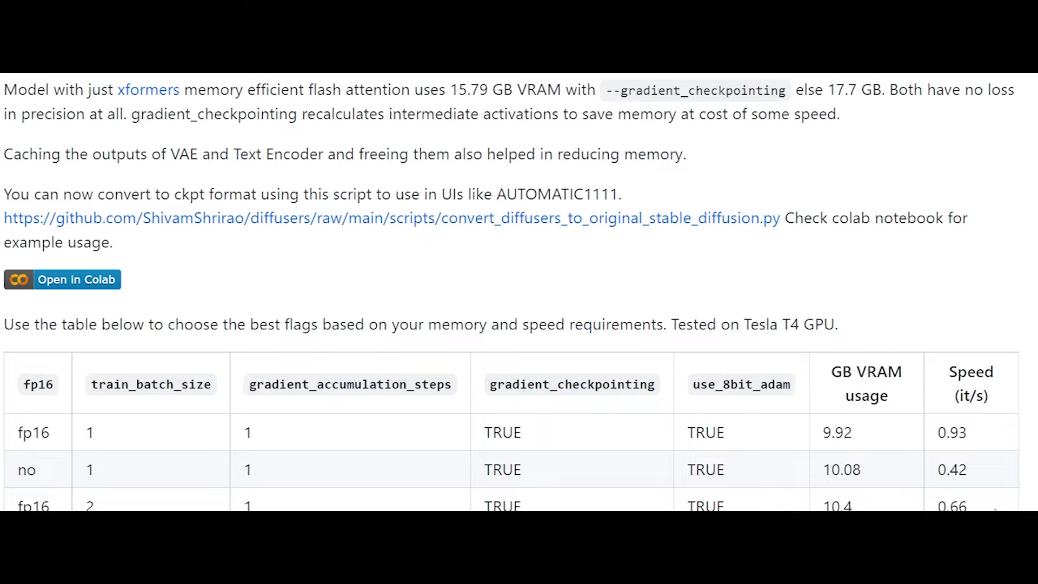
scroll(519, 292, down, 10)
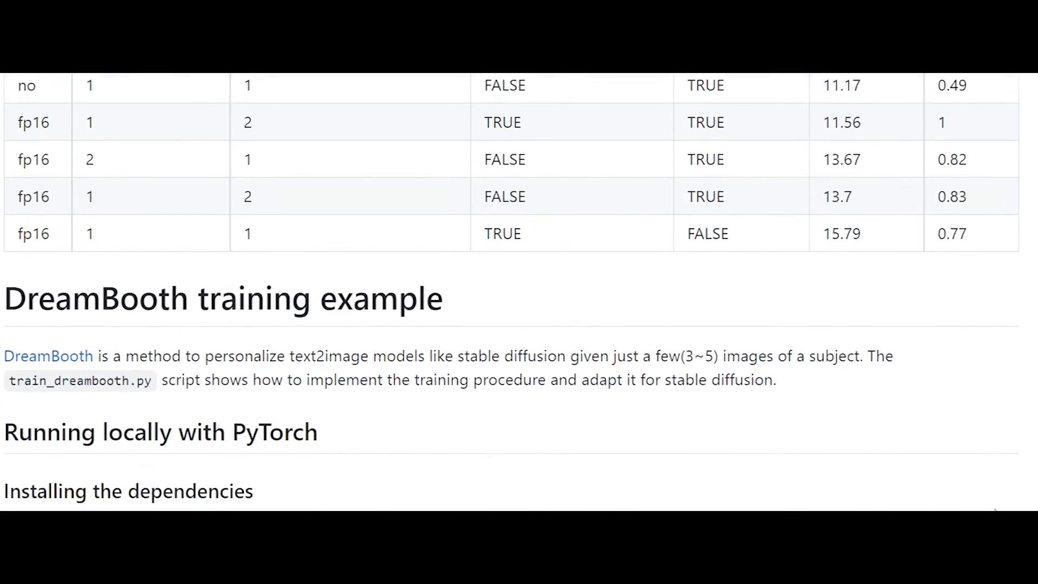
scroll(995, 509, down, 2)
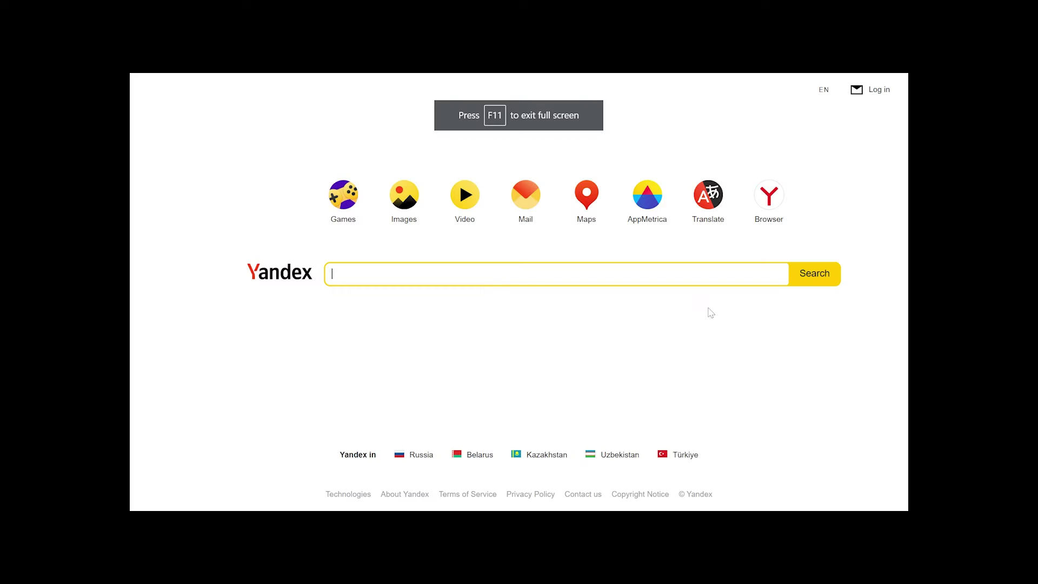
Search Yandex Images for 'q bert' with the size filter set to Large.
click(404, 202)
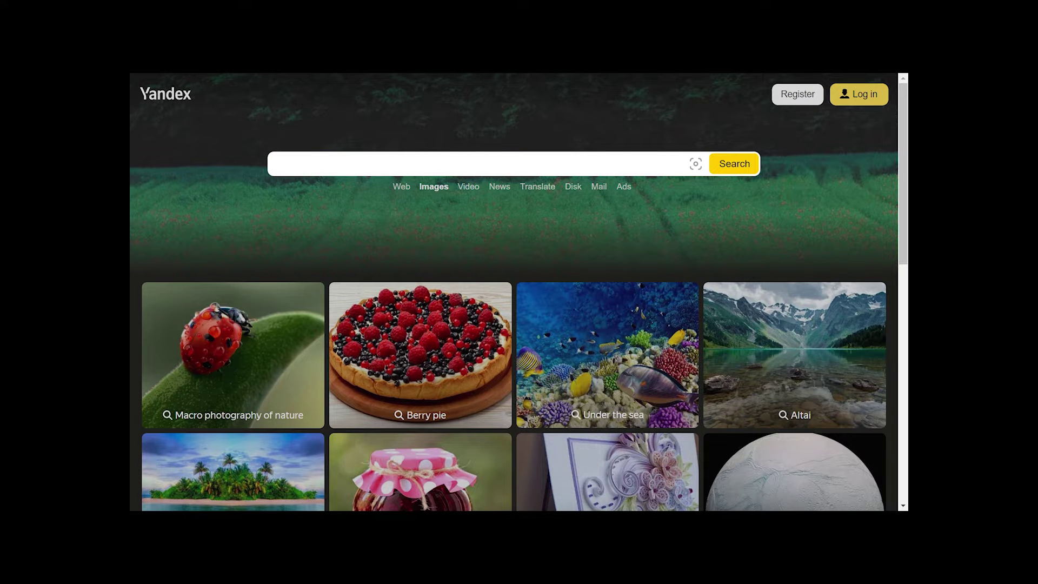
text(q bert)
key(Return)
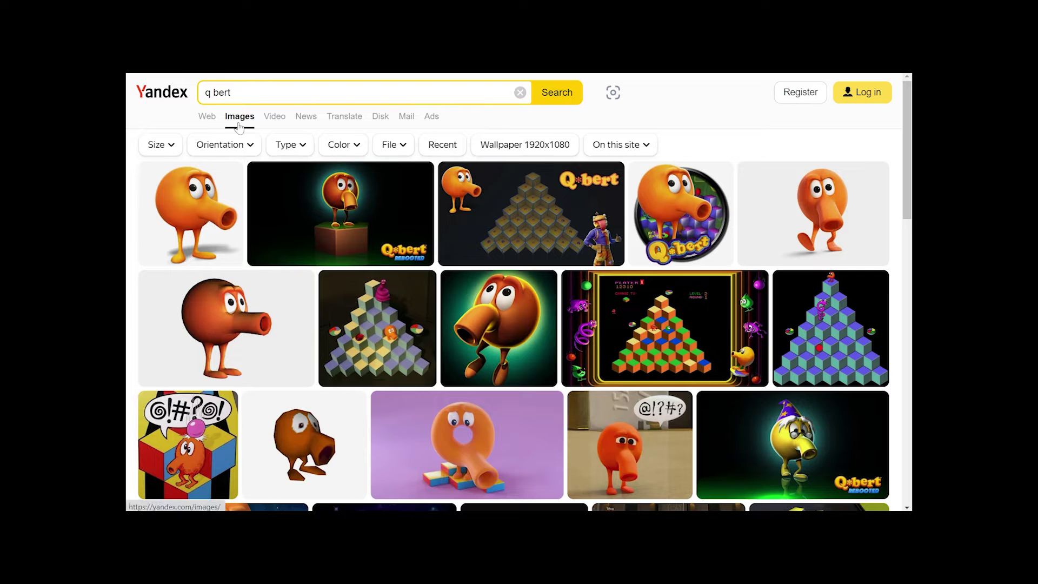
click(155, 145)
click(193, 195)
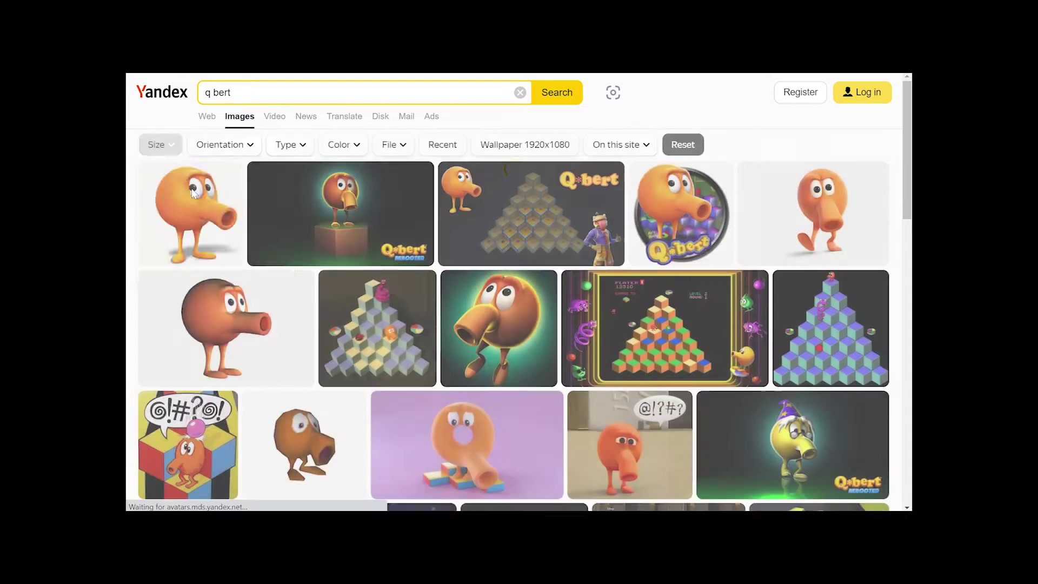
Open the first 'q bert' result full-size and step through the next four images.
click(190, 228)
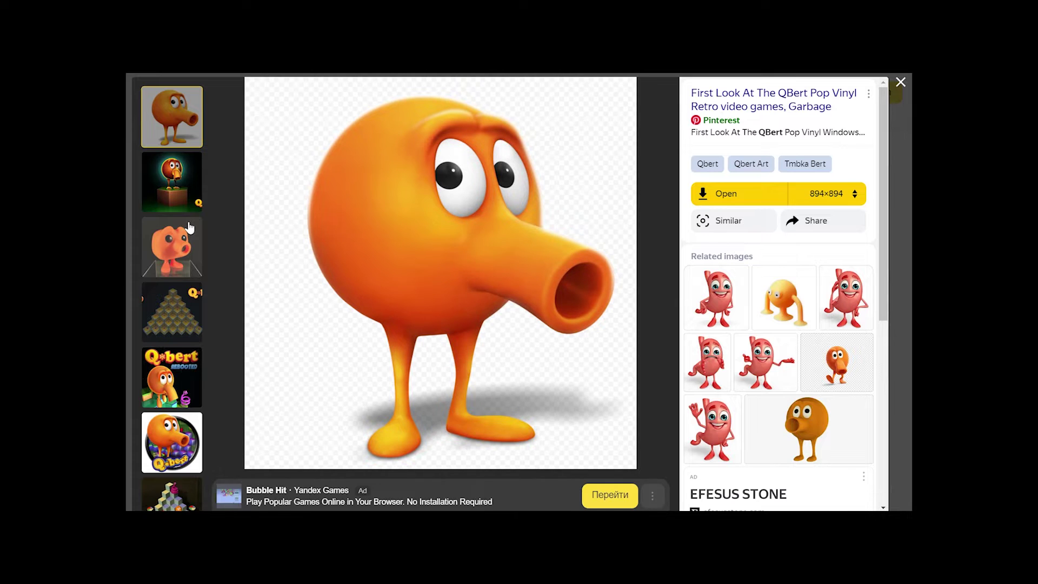
key(Right)
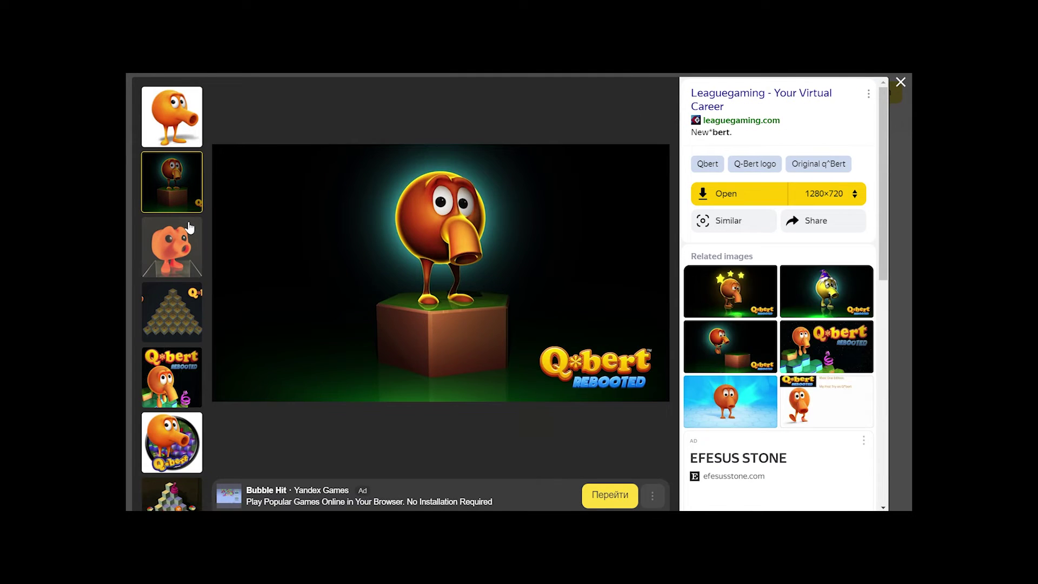
key(Right)
key(Right)
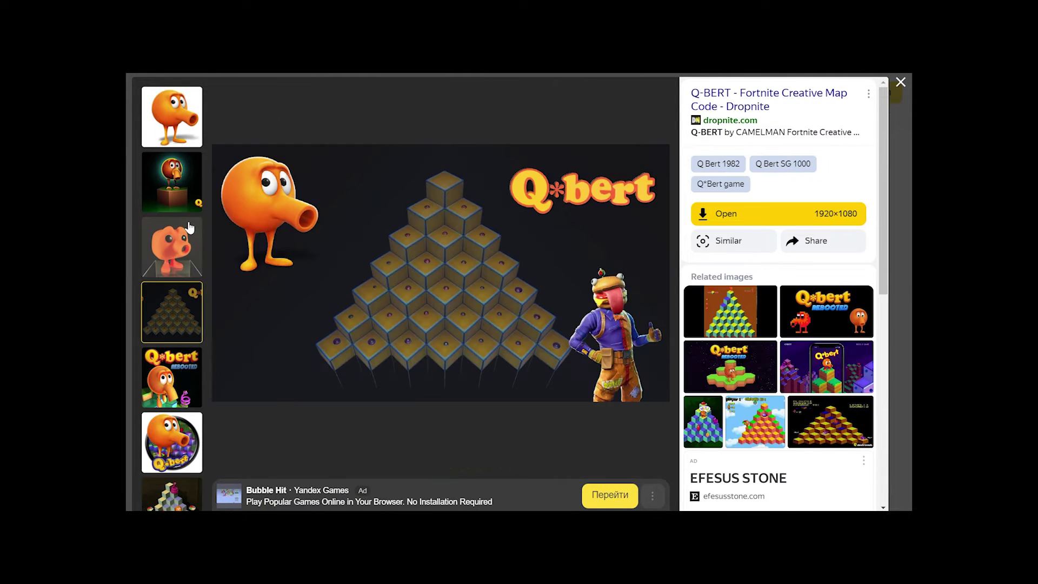
key(Right)
key(Right)
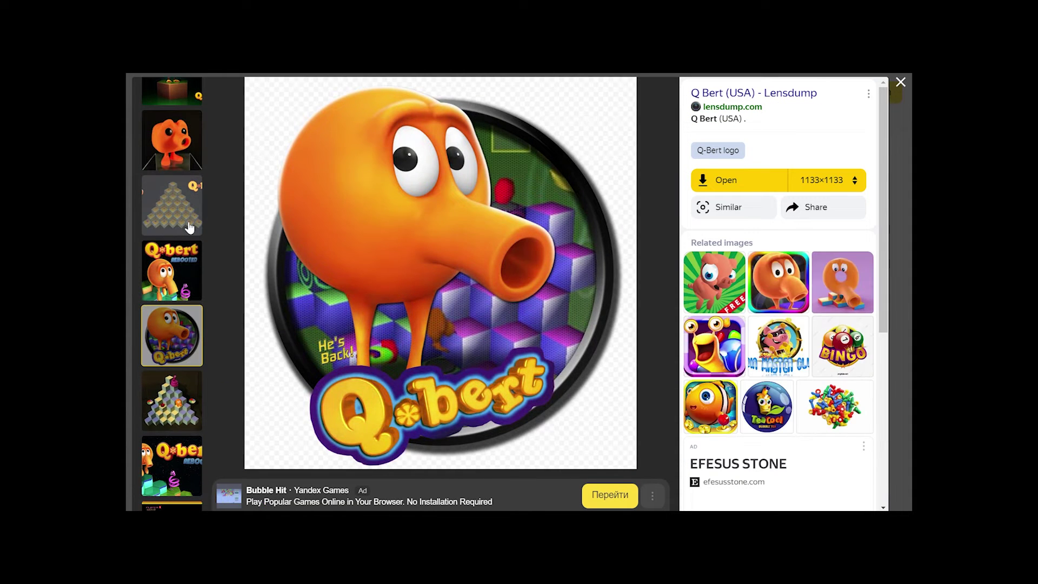
key(Right)
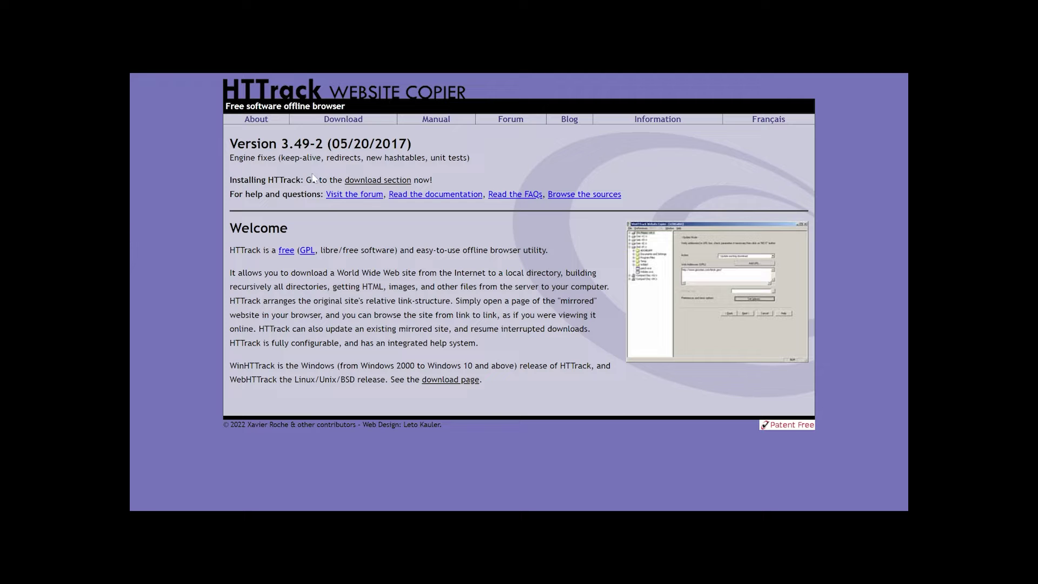
Open the HTTrack 3.49-2 download page and scroll down and back up through it.
click(406, 181)
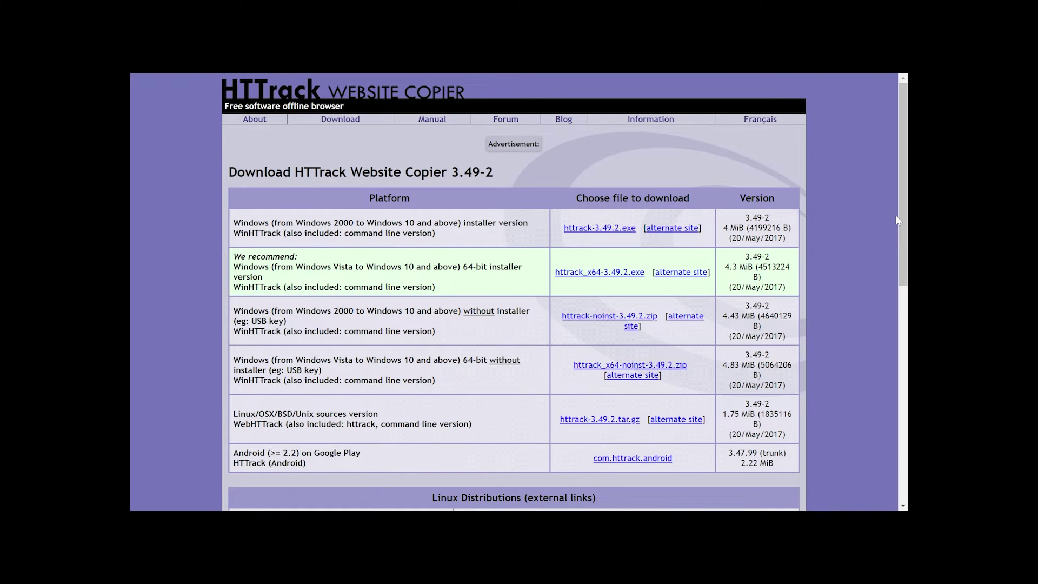
scroll(888, 219, down, 4)
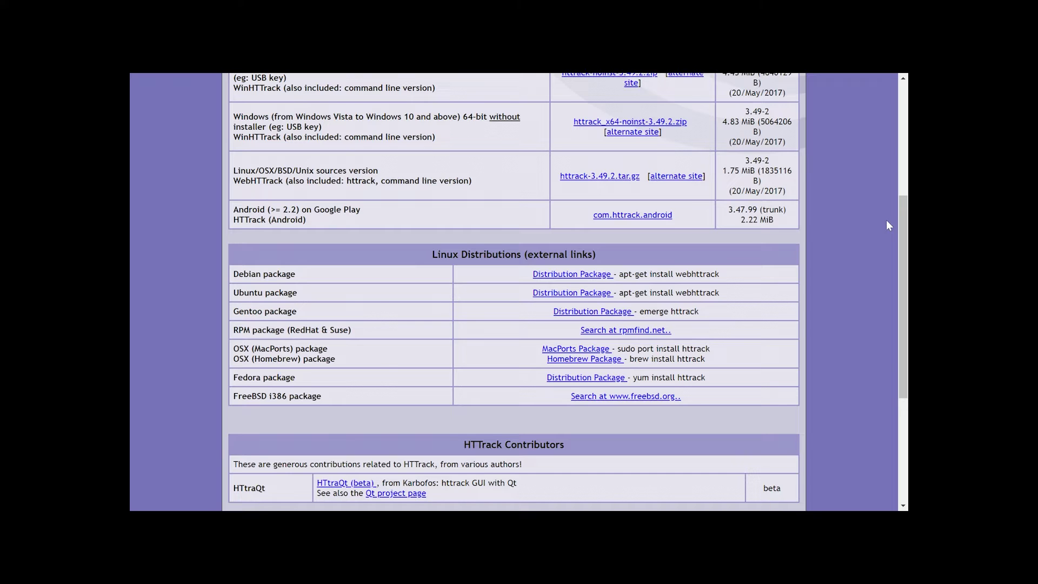
scroll(890, 227, up, 4)
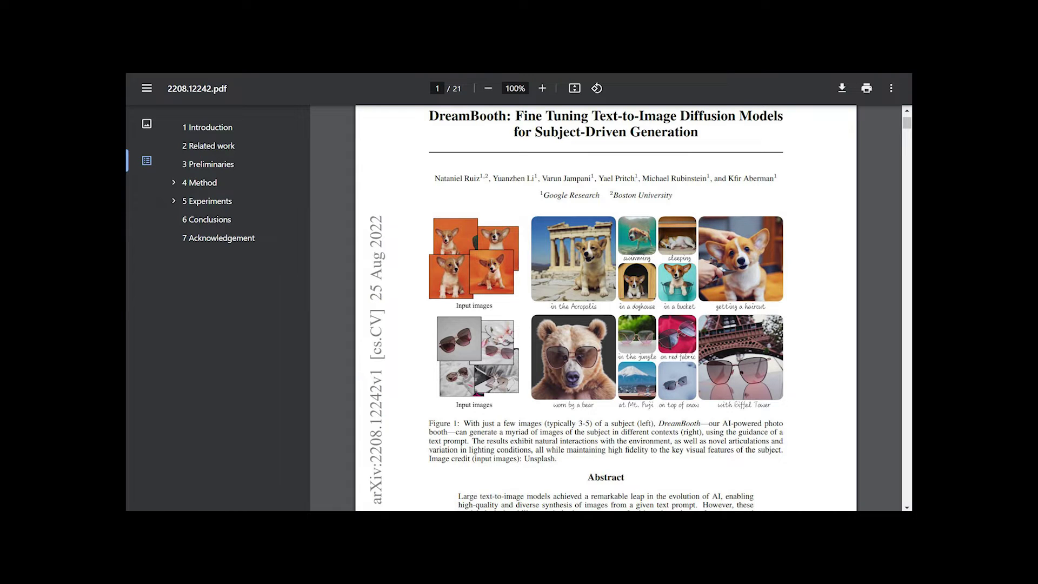
Scroll the DreamBooth paper 2208.12242.pdf down toward page 2.
scroll(437, 212, down, 15)
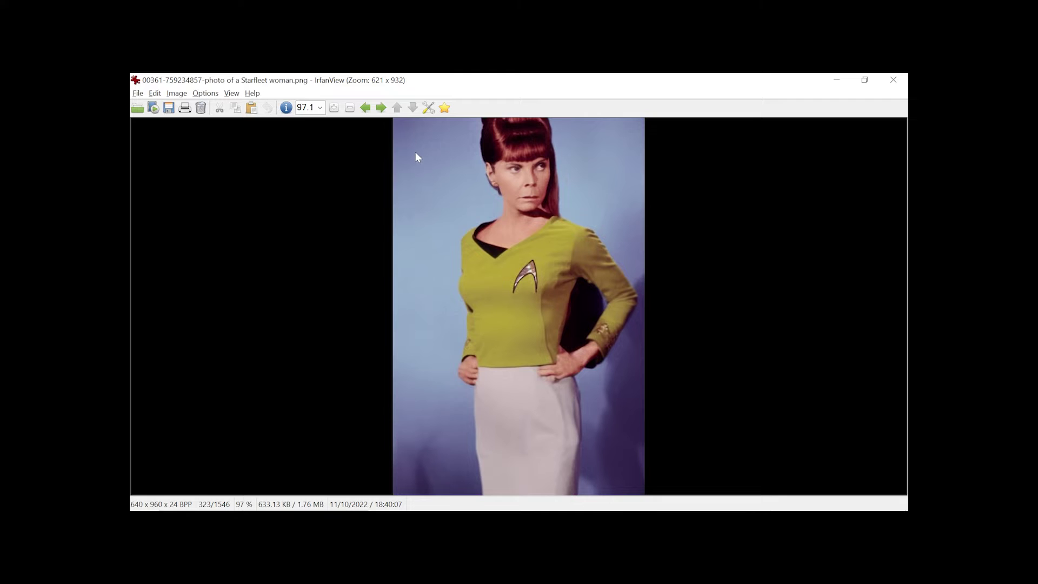
Crop the first Starfleet woman photo to a 592×592 square and overwrite the original file.
drag(412, 146, 624, 403)
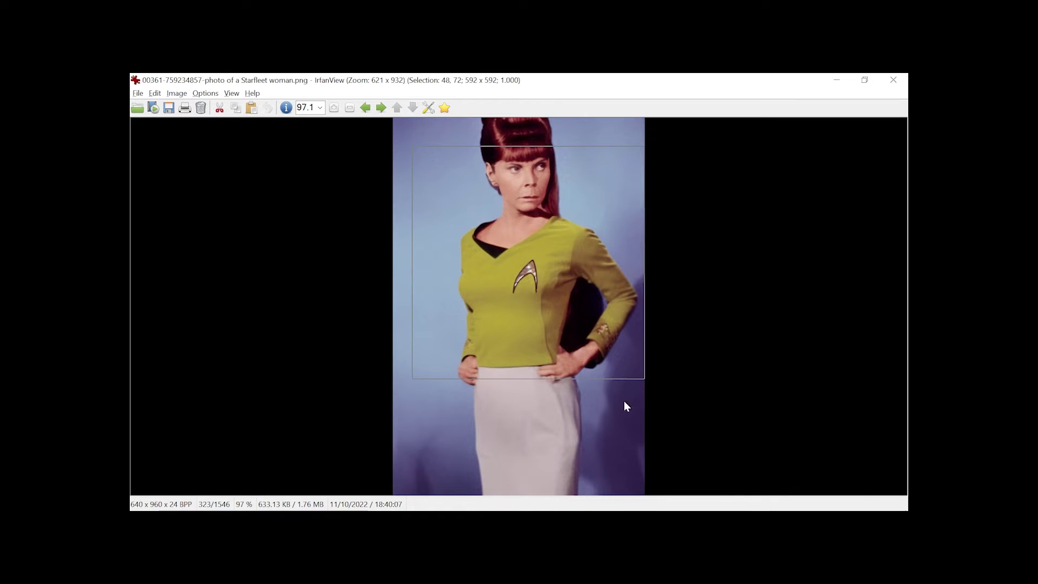
drag(561, 221, 547, 190)
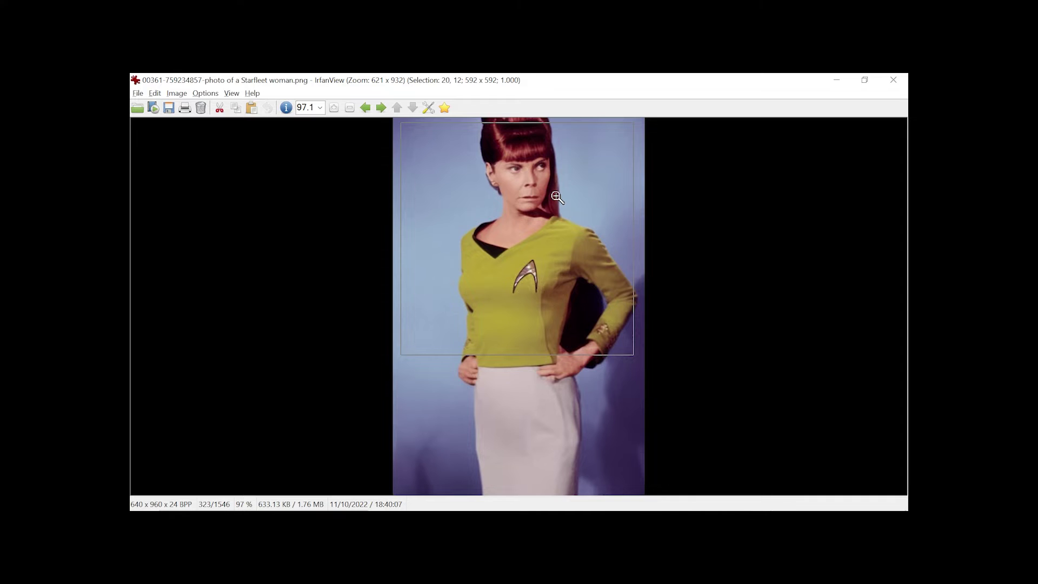
click(557, 197)
key(ctrl+s)
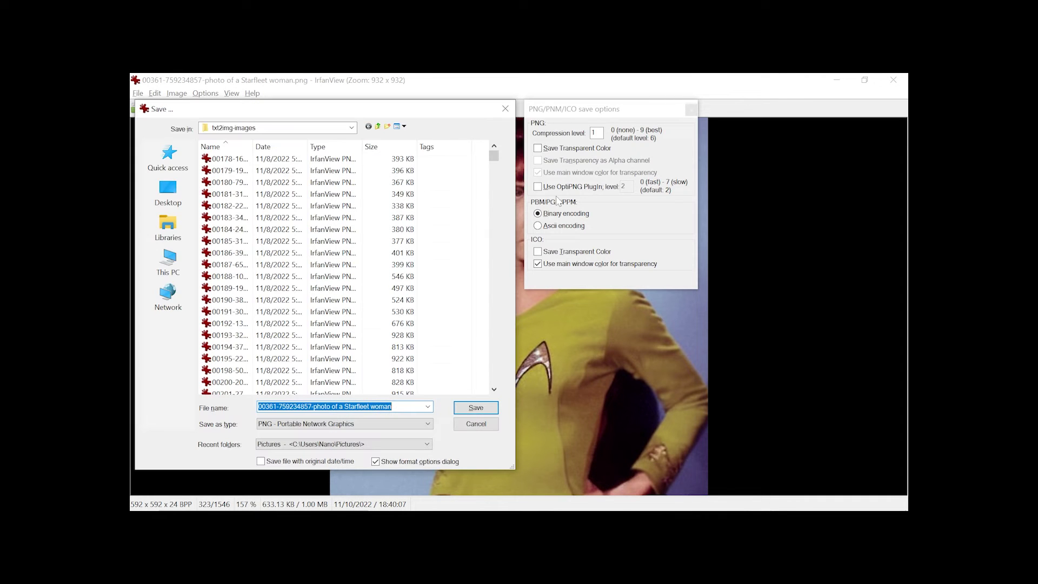
key(Return)
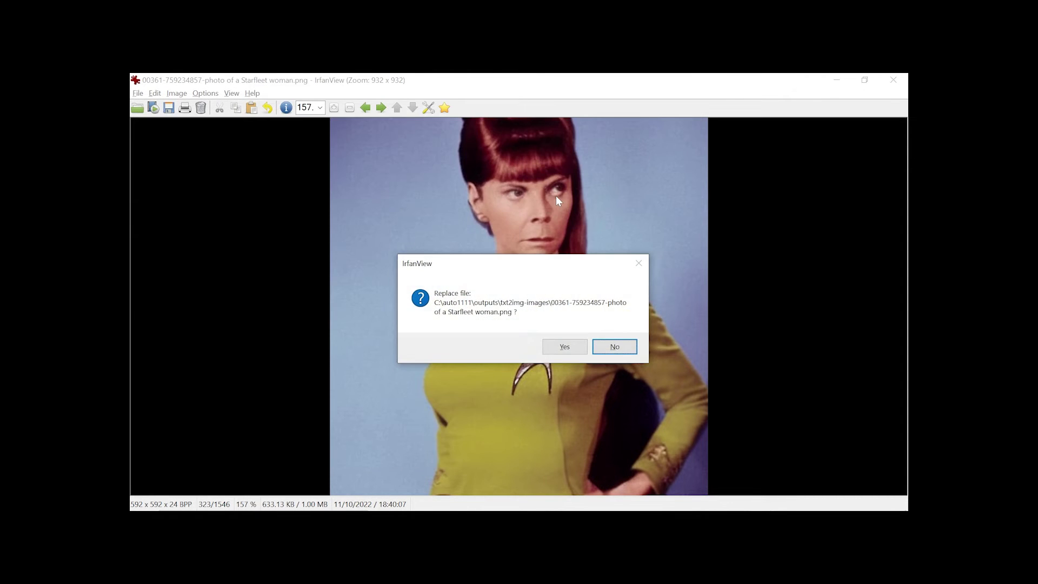
key(Left)
key(Return)
Crop the next Starfleet woman photo to a 623×623 square around her head and overwrite it.
key(Right)
key(Right)
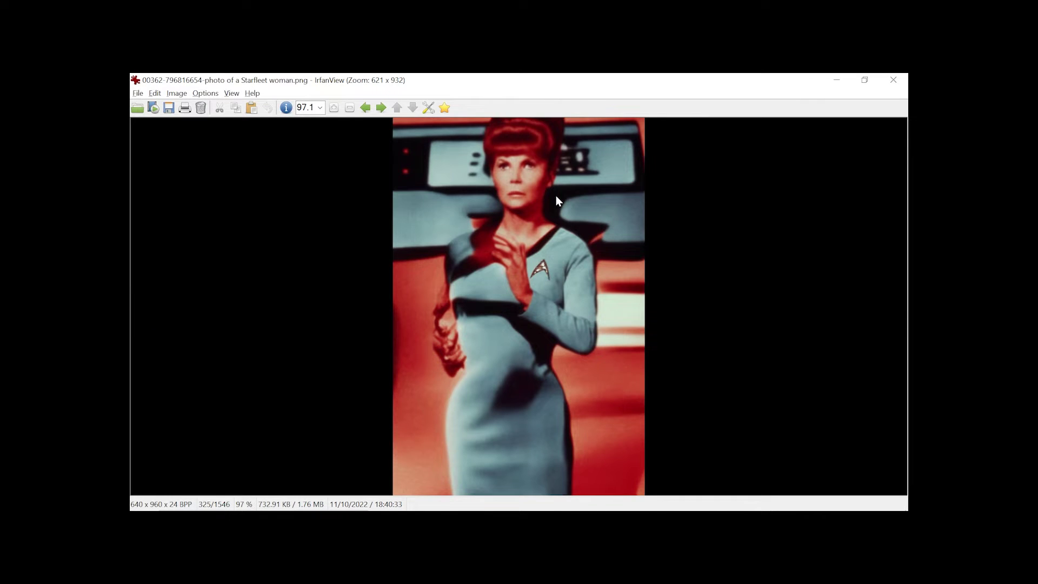
key(Right)
key(Right)
drag(396, 132, 608, 388)
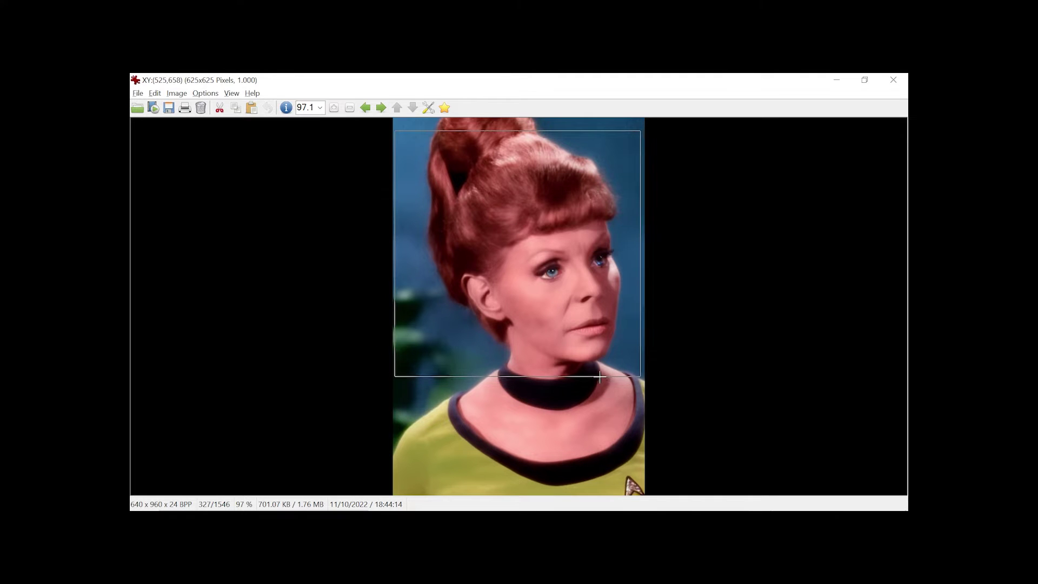
drag(600, 377, 599, 376)
key(ctrl+y)
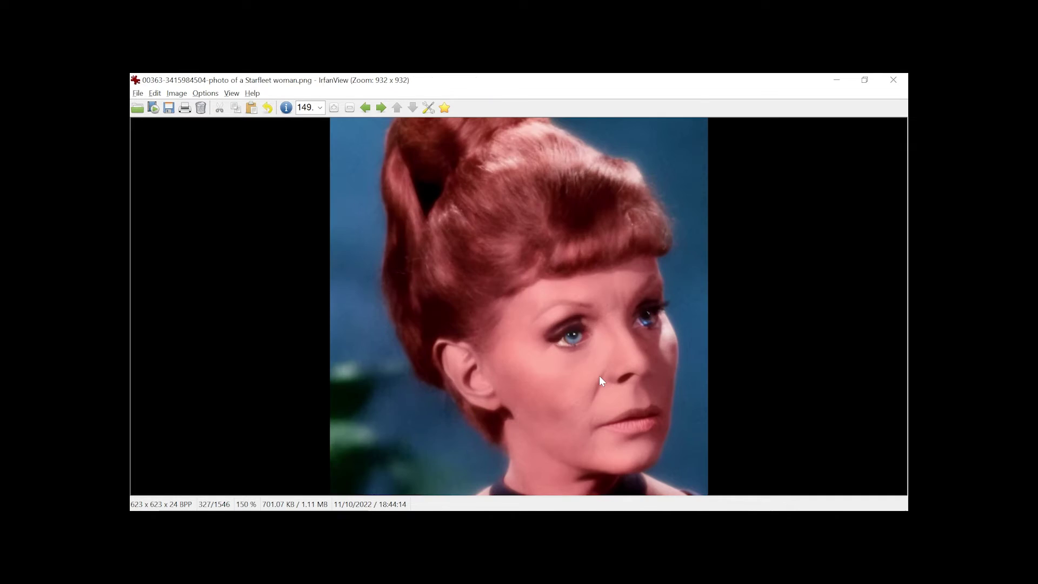
key(s)
key(Return)
key(Return)
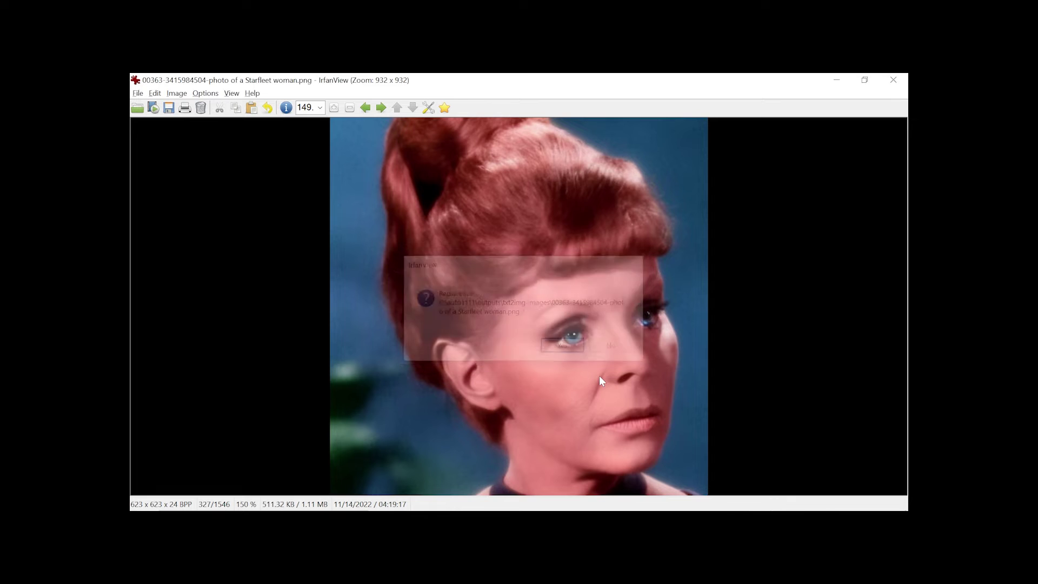
key(space)
key(space)
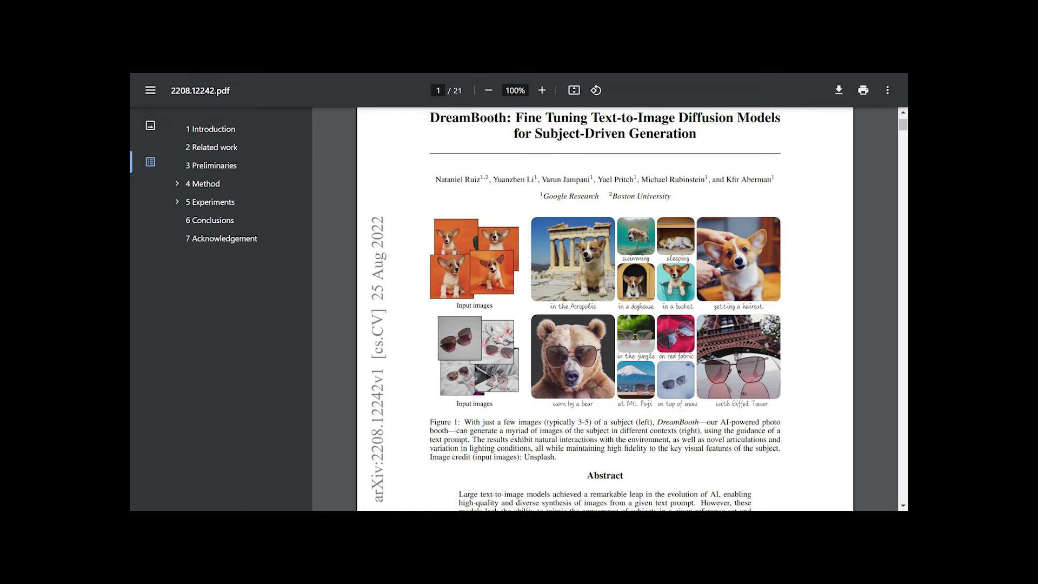
Scroll the DreamBooth paper to the page 2 introduction listing its two main contributions.
scroll(438, 213, down, 10)
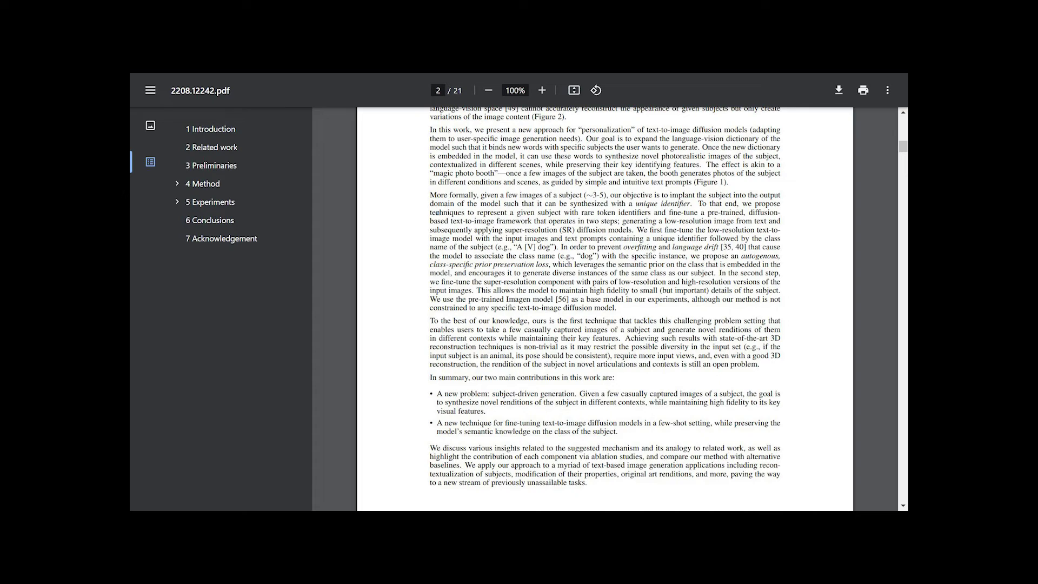